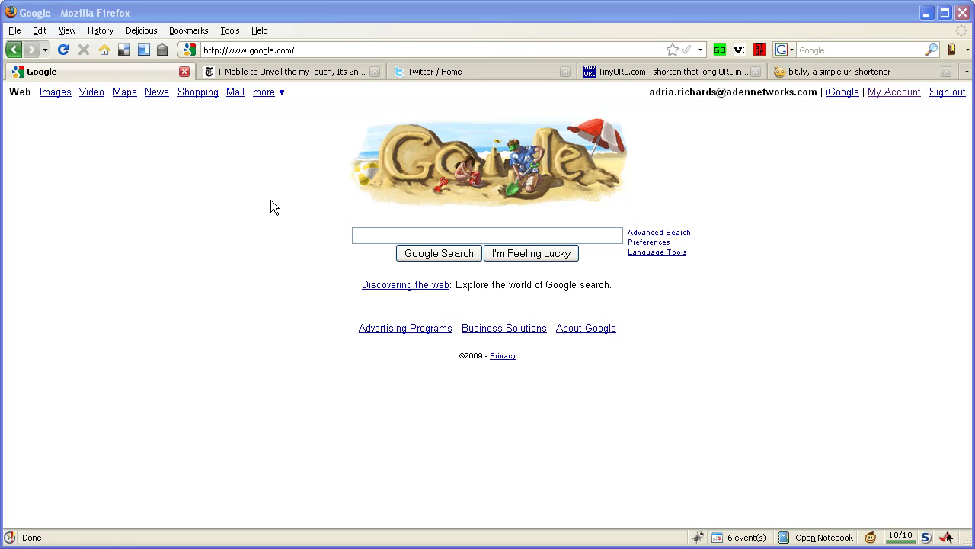
- On the NYTimes T-Mobile article tab, select most of the article's web address
left_click(267, 73)
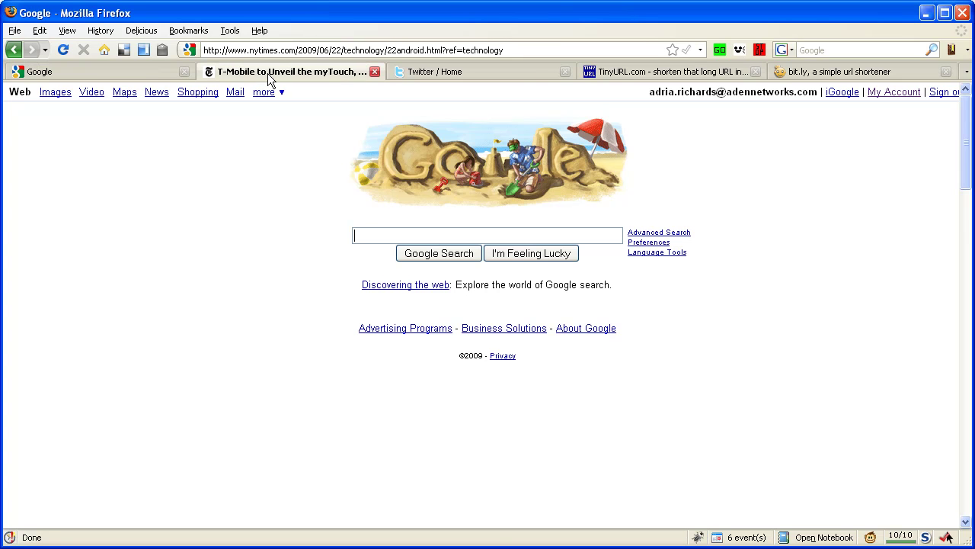
left_click(287, 50)
left_click(287, 50)
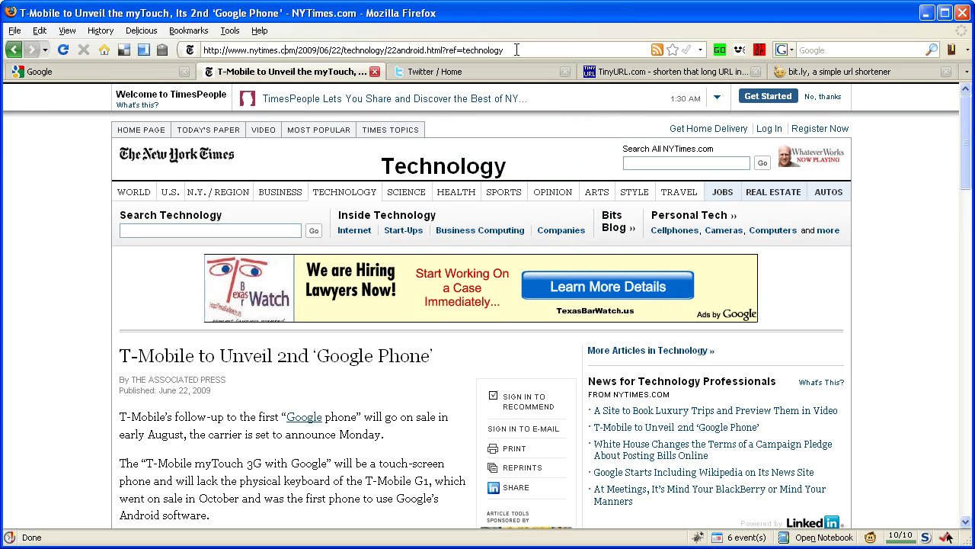
left_click_drag(516, 50, 207, 62)
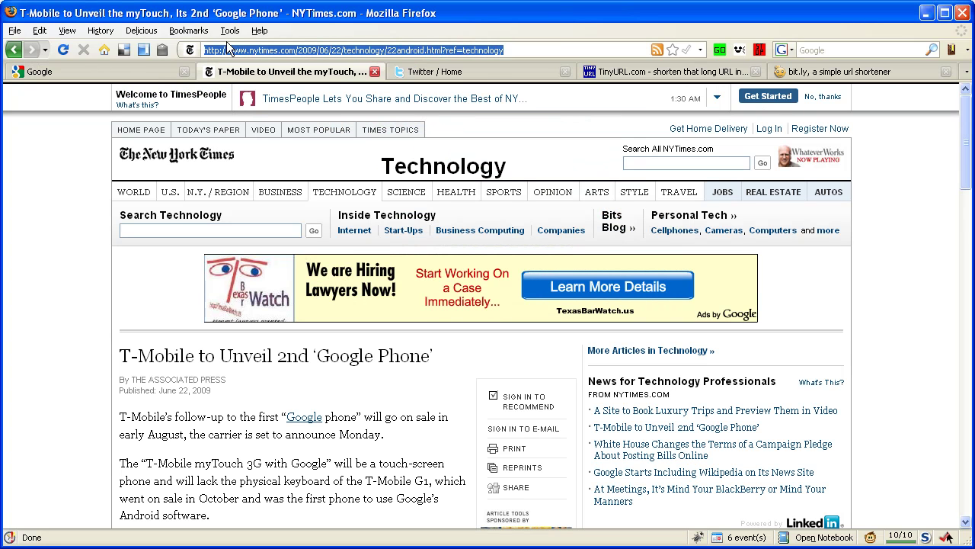
- Stop at the TinyURL long-URL field without using it, then switch to the bit.ly shortener page
left_click(603, 74)
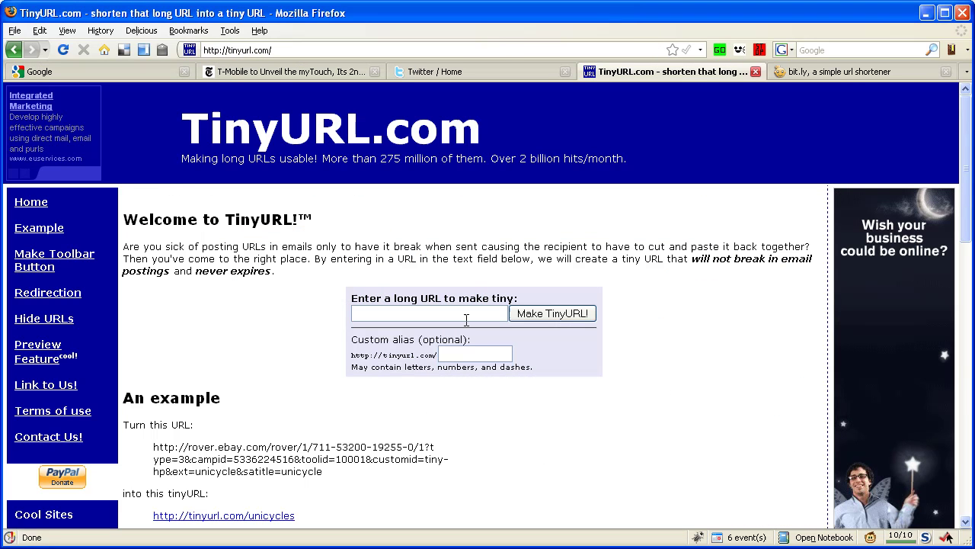
left_click(466, 313)
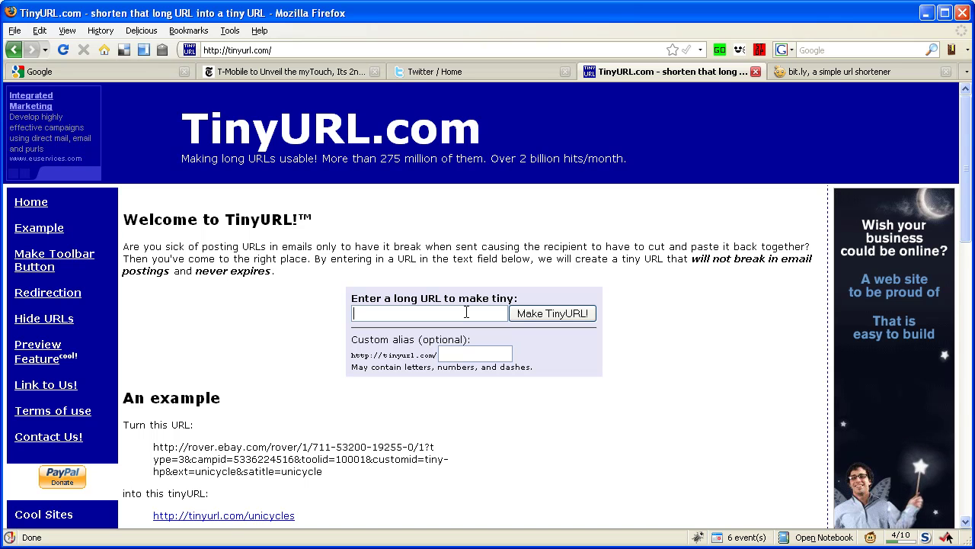
left_click(824, 75)
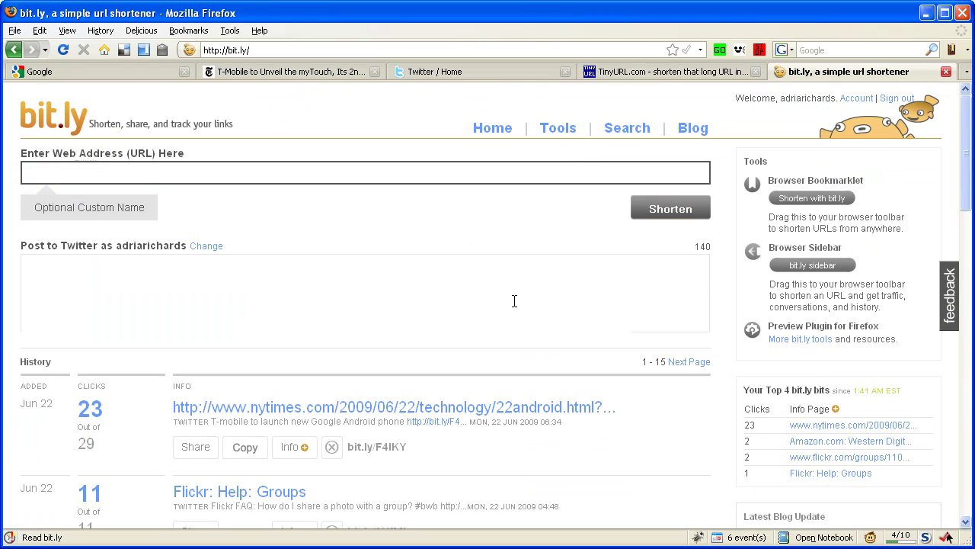
scroll(515, 301, "down", 2)
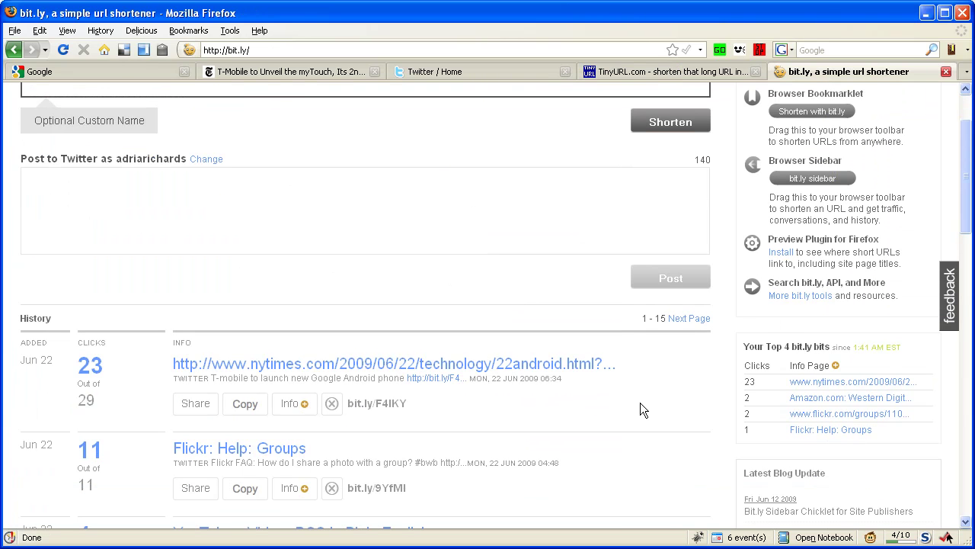
scroll(639, 425, "down", 1)
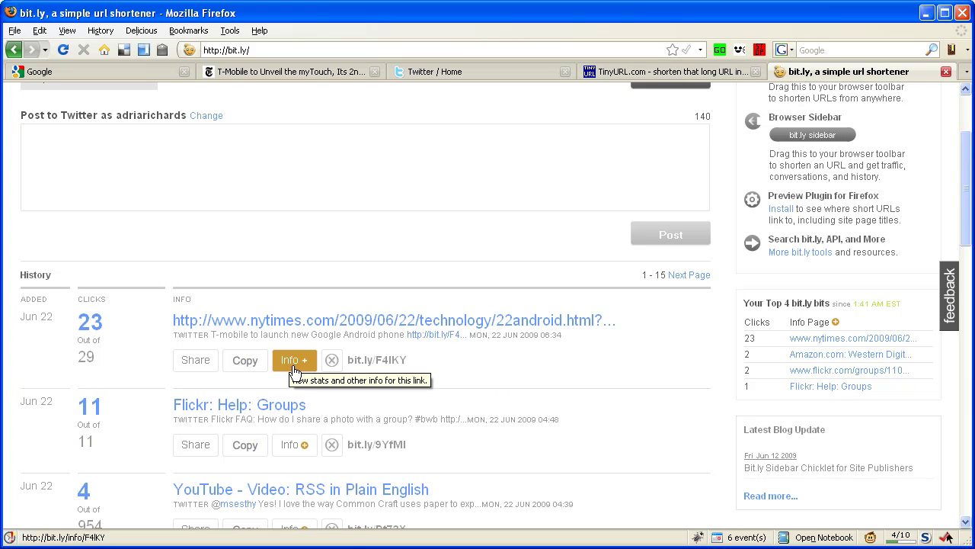
scroll(691, 370, "up", 2)
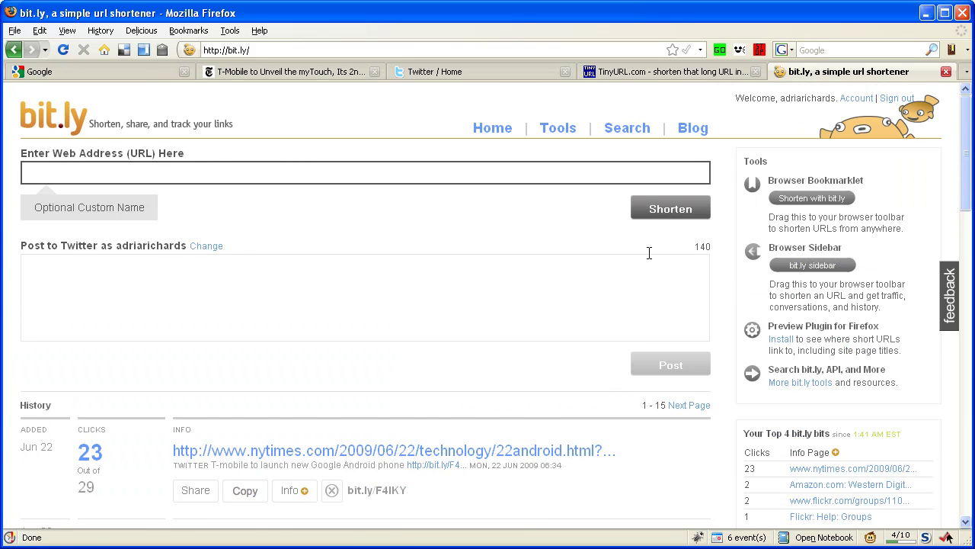
scroll(605, 328, "down", 3)
- View the NYTimes short link's Info statistics, reviewing its 25 clicks and traffic chart
left_click(288, 361)
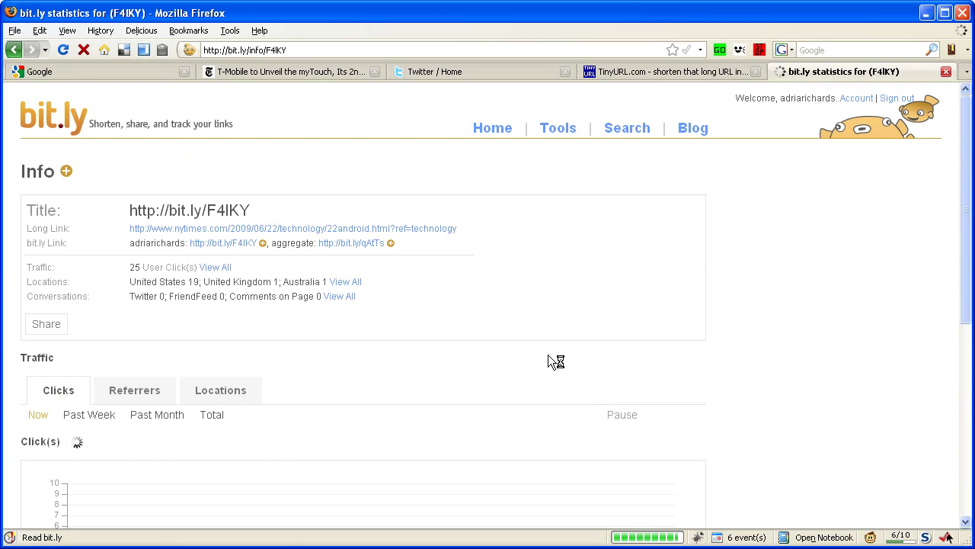
scroll(556, 361, "down", 2)
scroll(548, 354, "down", 3)
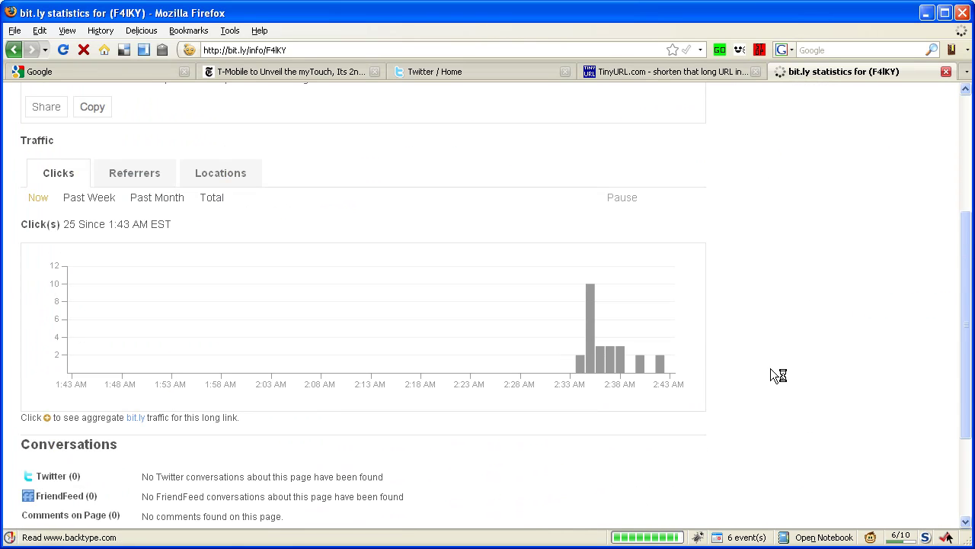
mouse_move(591, 362)
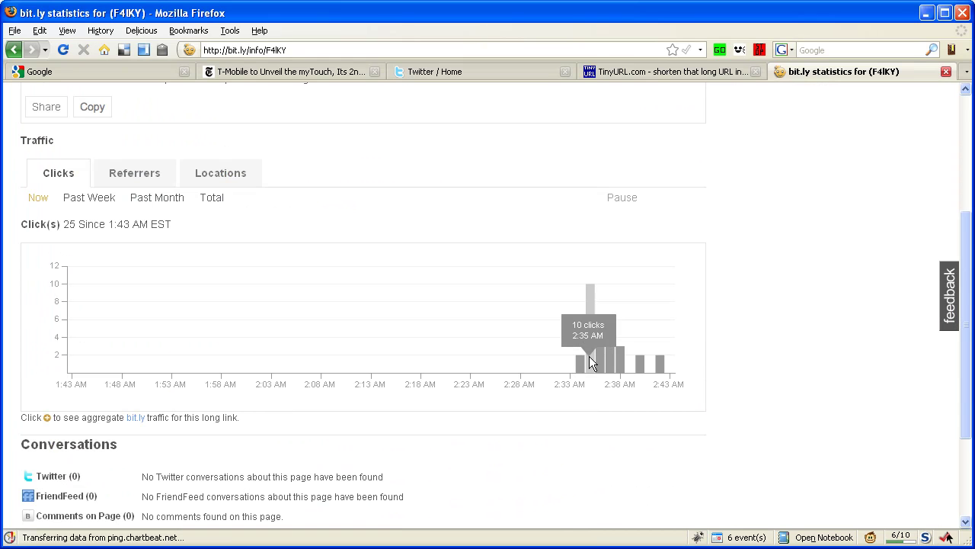
mouse_move(646, 364)
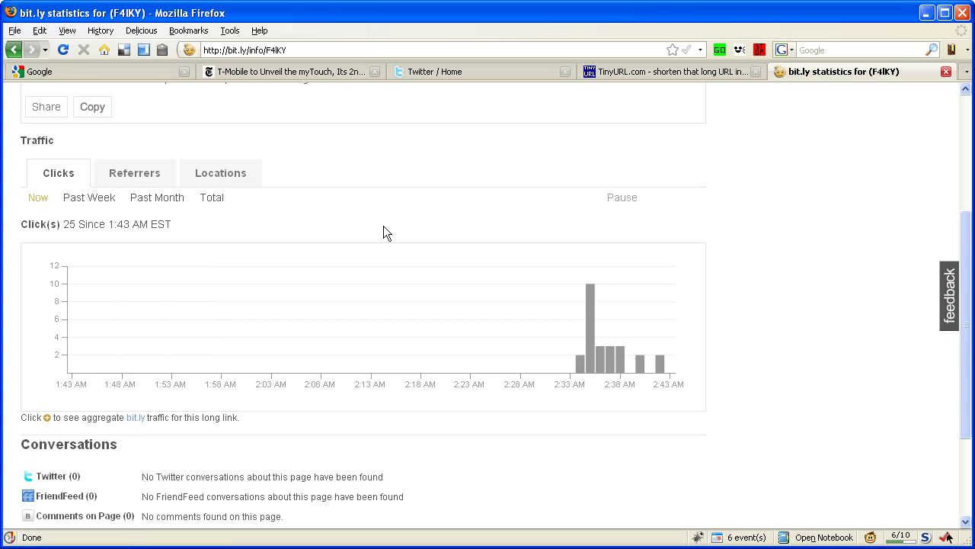
scroll(770, 392, "down", 3)
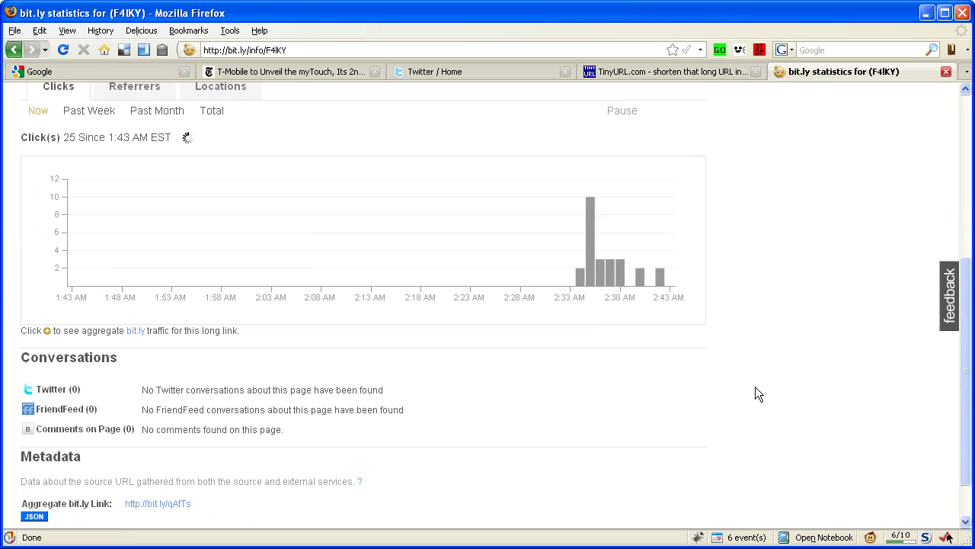
scroll(750, 381, "down", 1)
scroll(747, 373, "up", 8)
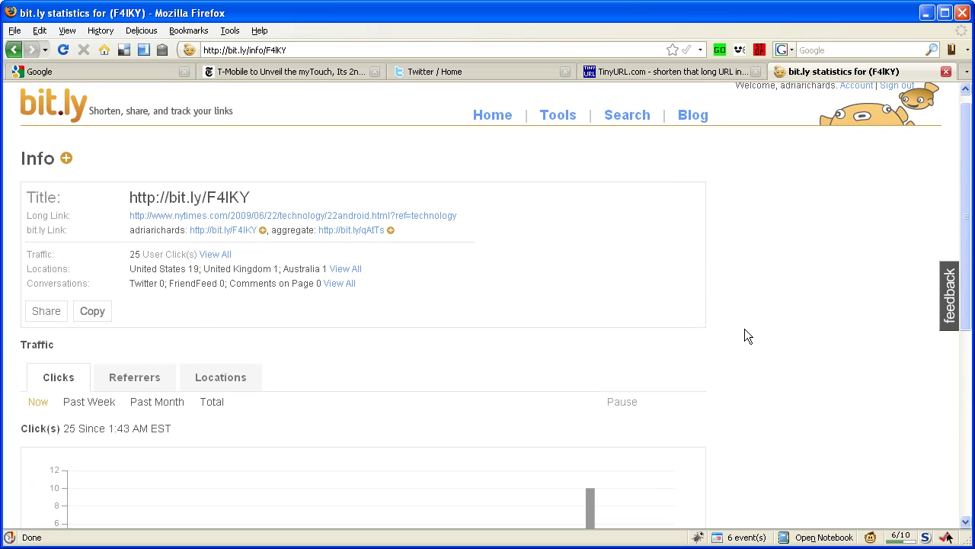
scroll(452, 130, "up", 1)
- Return to the bit.ly home page, place the cursor in the tweet box, then switch to Google News Sci/Tech
left_click(479, 130)
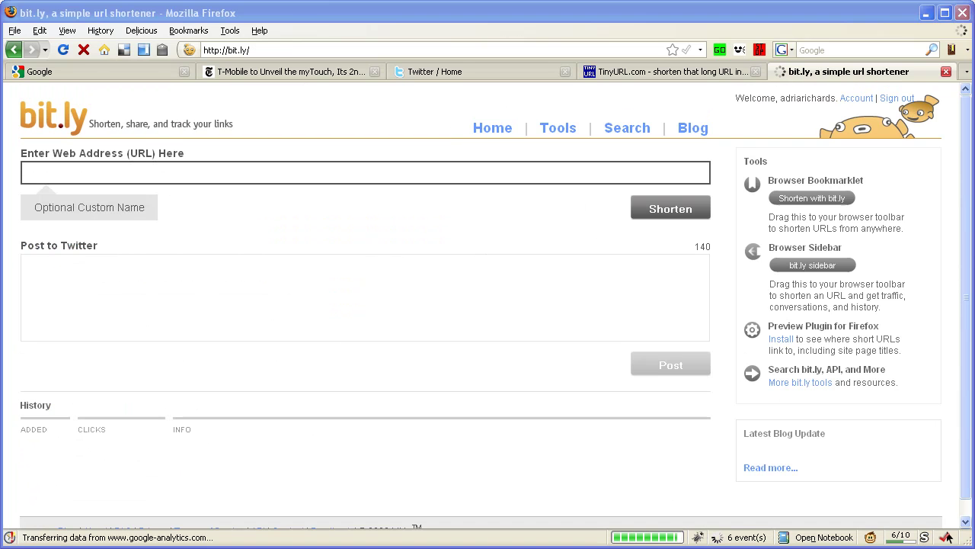
left_click(240, 299)
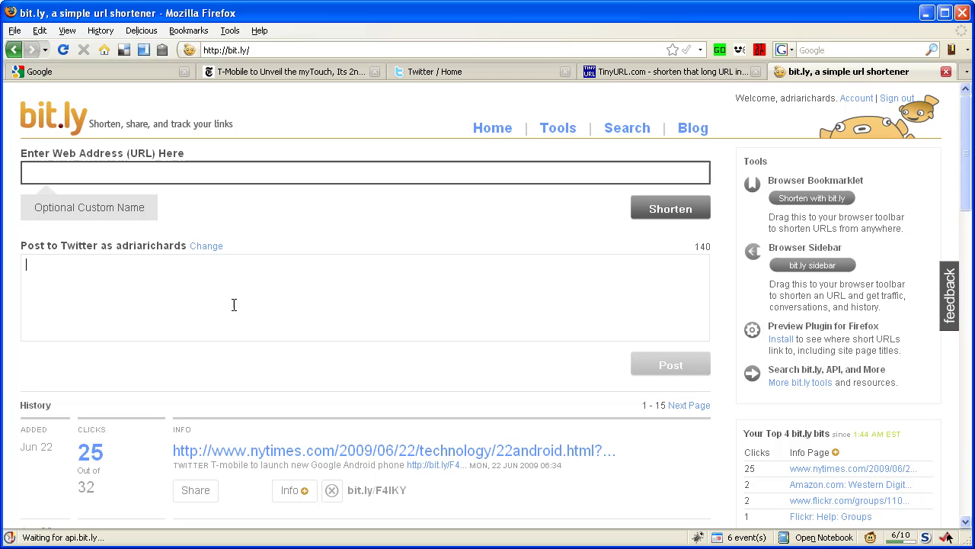
key("ctrl+2")
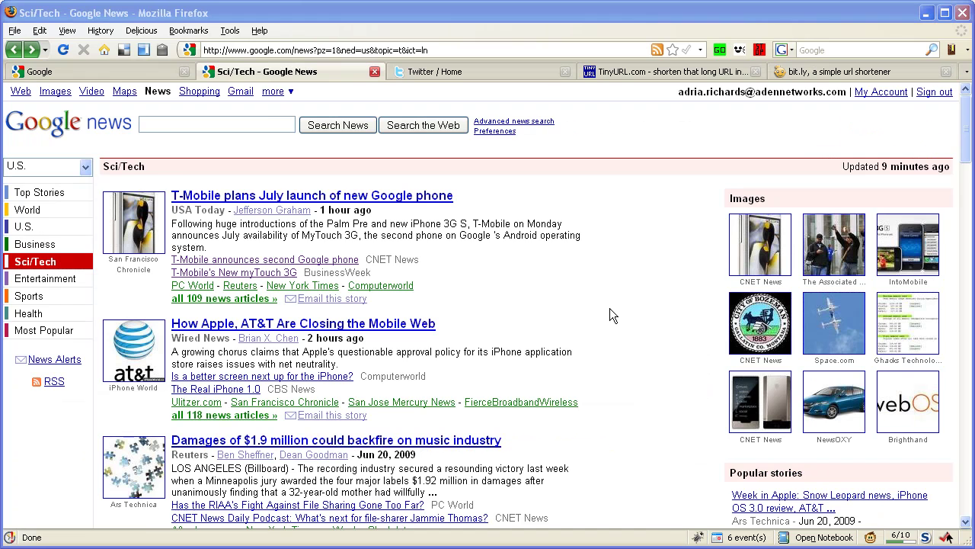
- Scroll the Sci/Tech list and open the Washington Post story 'The Not-Quite-Green Toyota Prius'
scroll(610, 307, "down", 15)
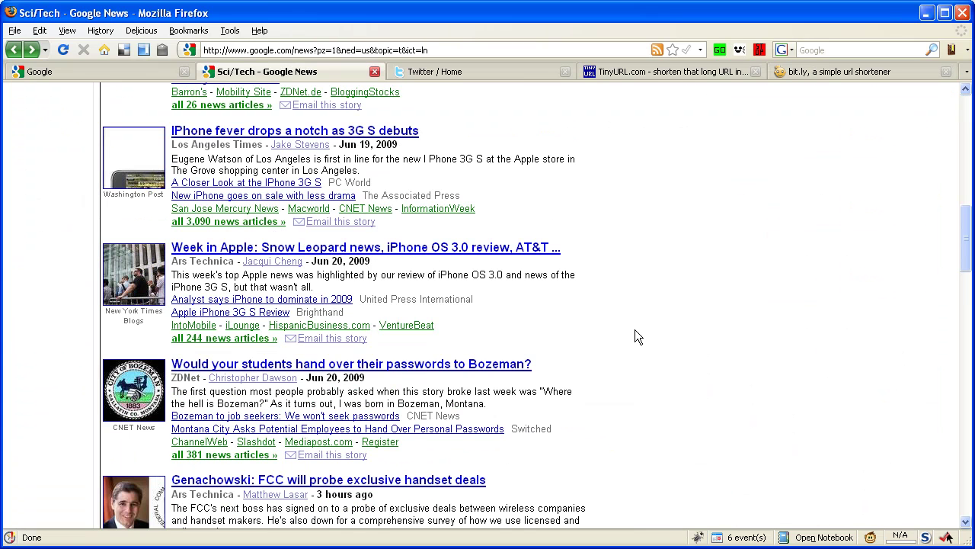
scroll(677, 325, "down", 15)
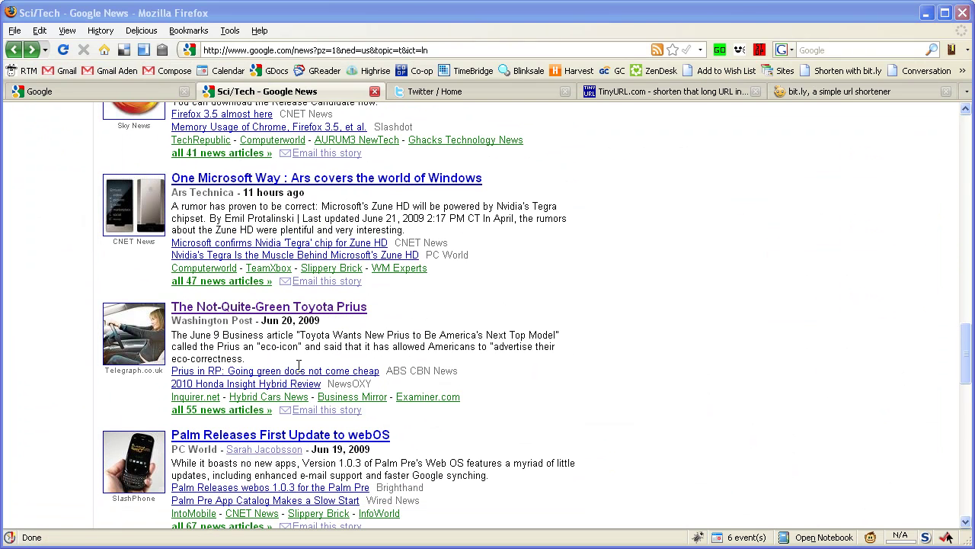
left_click(267, 311)
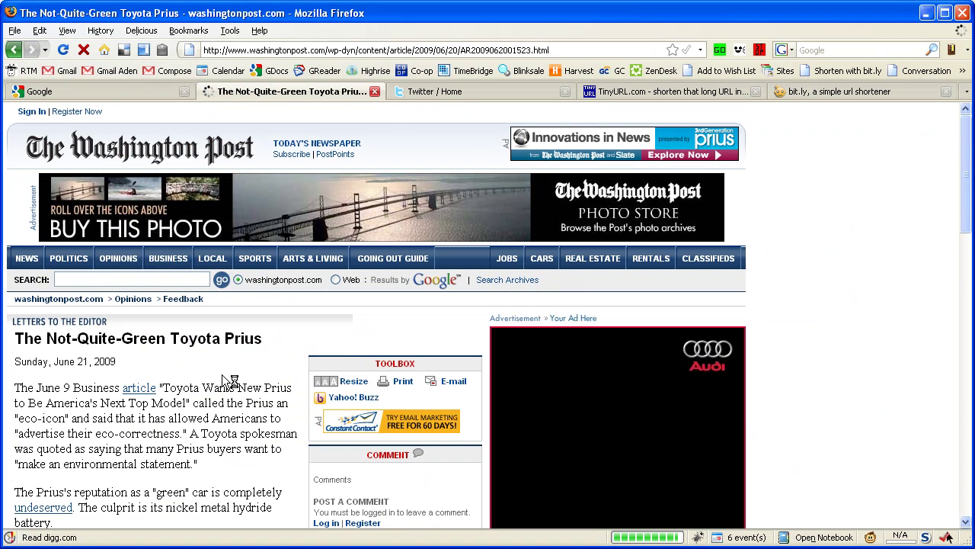
- Shorten the Prius letter's address with the 'Shorten with bit.ly' bookmarklet, producing bit.ly/rtFyo
right_click(229, 381)
key("Escape")
right_click(249, 474)
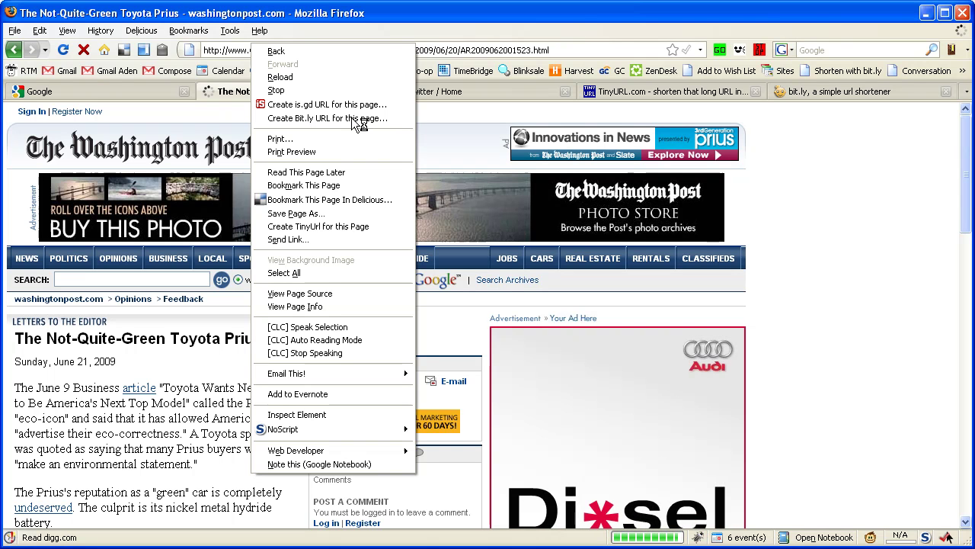
left_click(834, 280)
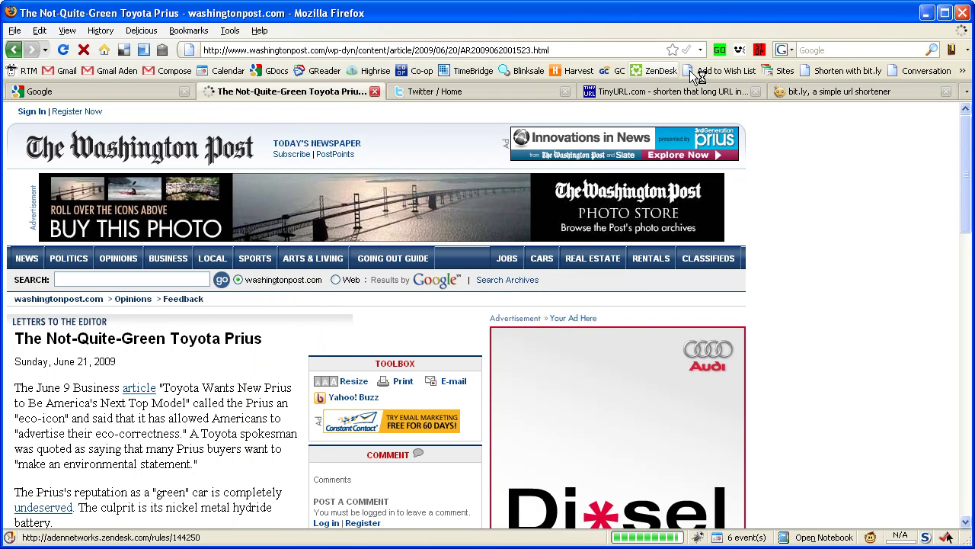
left_click(836, 77)
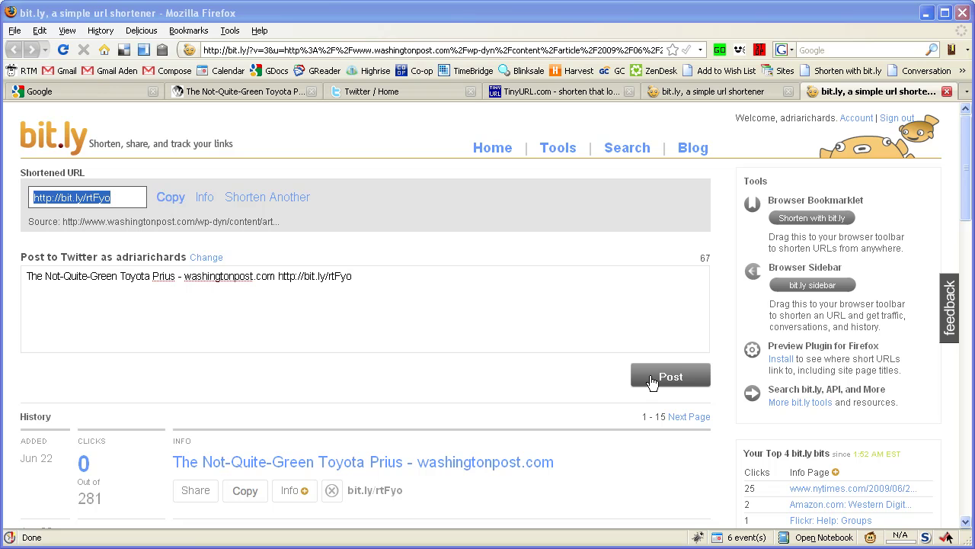
- Post the prefilled Prius tweet with bit.ly/rtFyo and close the result tab
left_click(652, 381)
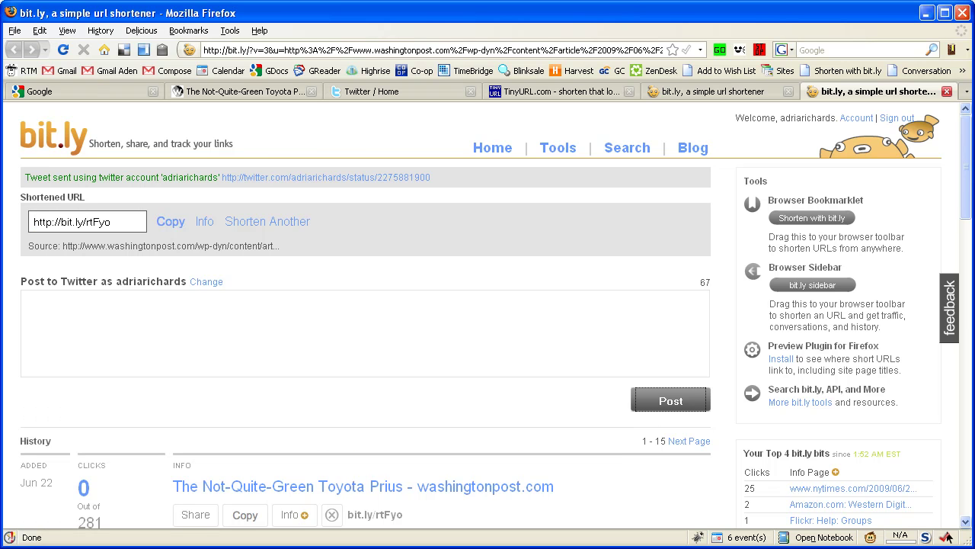
key("ctrl+w")
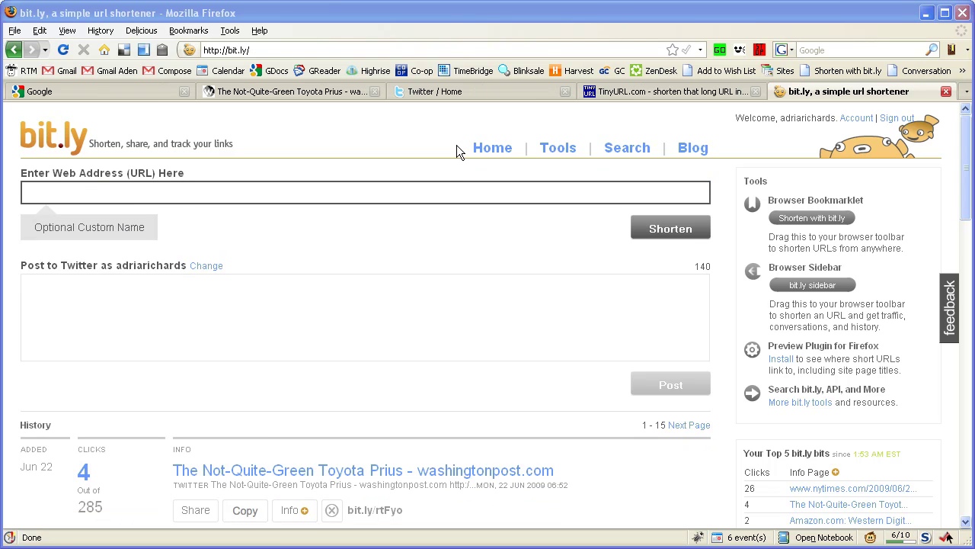
- Show the Twitter Home timeline with the Prius bit.ly/rtFyo tweet at the top
left_click(433, 92)
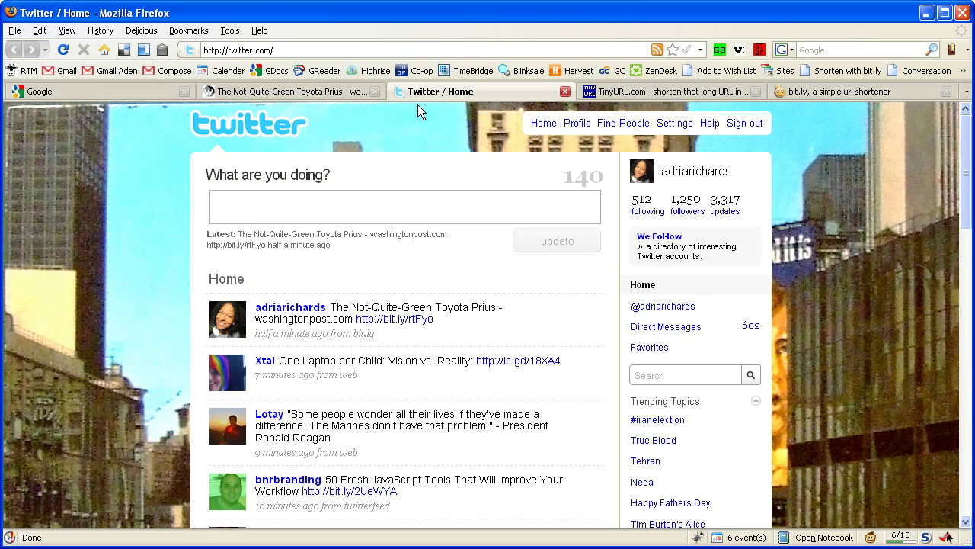